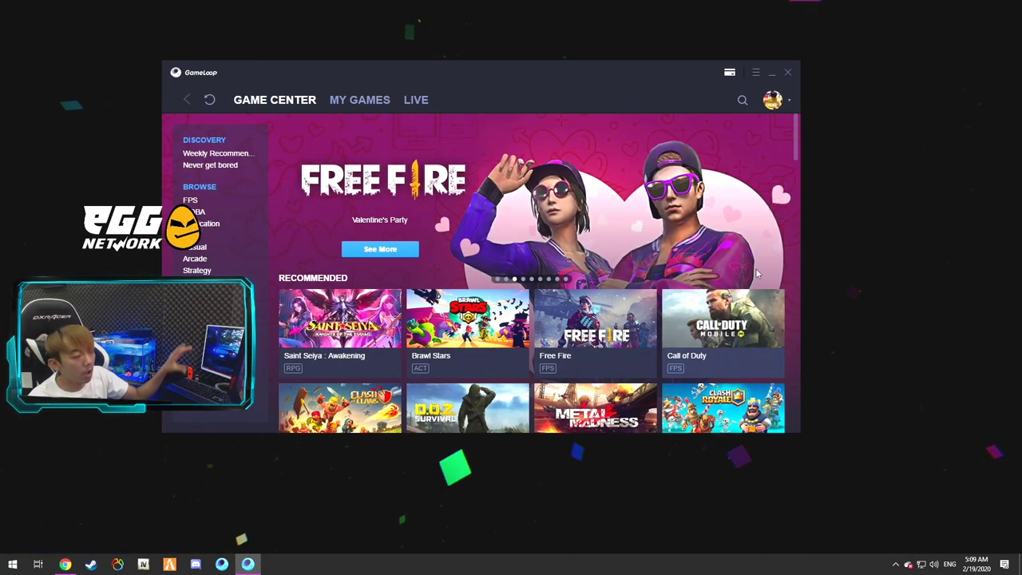
Reposition the GameLoop window on the desktop and show the installed games with PUBG MOBILE
left_click_drag(666, 72, 860, 71)
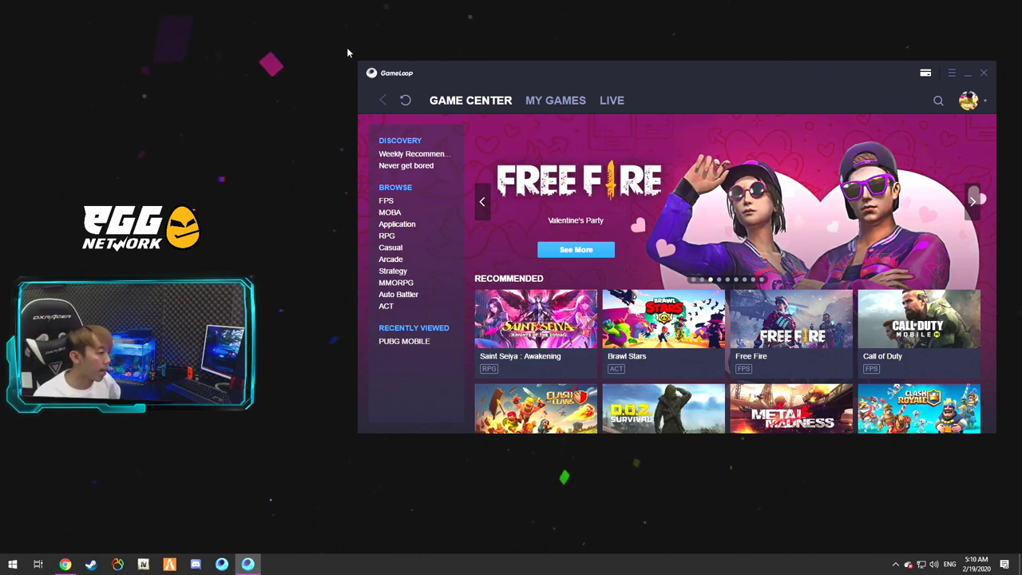
left_click(555, 100)
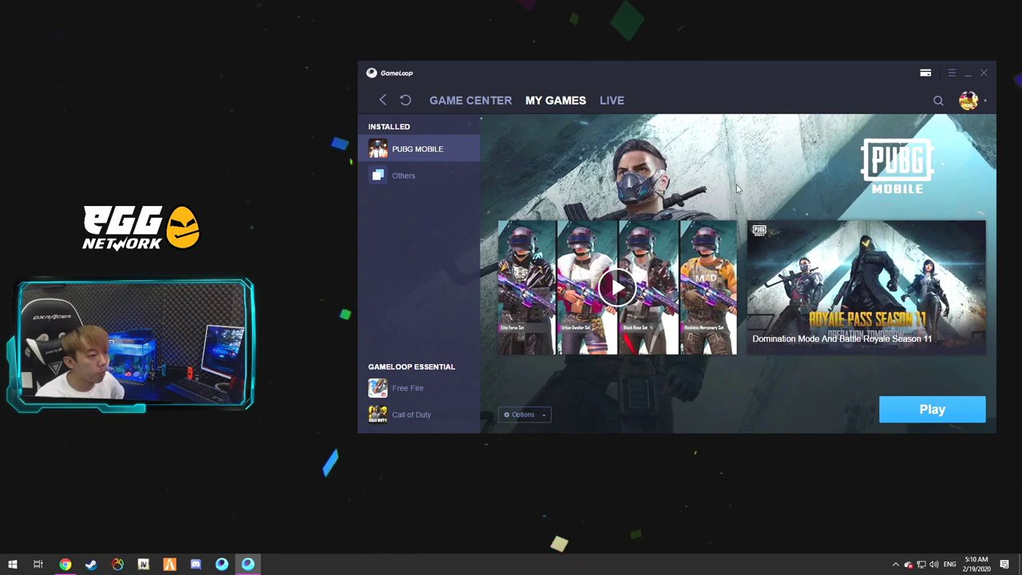
left_click(953, 74)
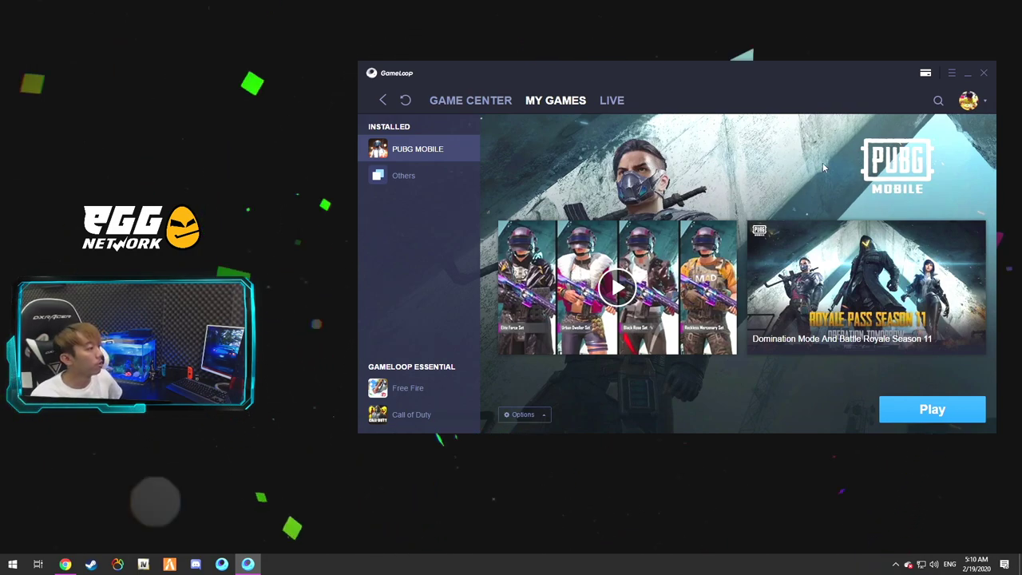
left_click_drag(861, 80, 837, 82)
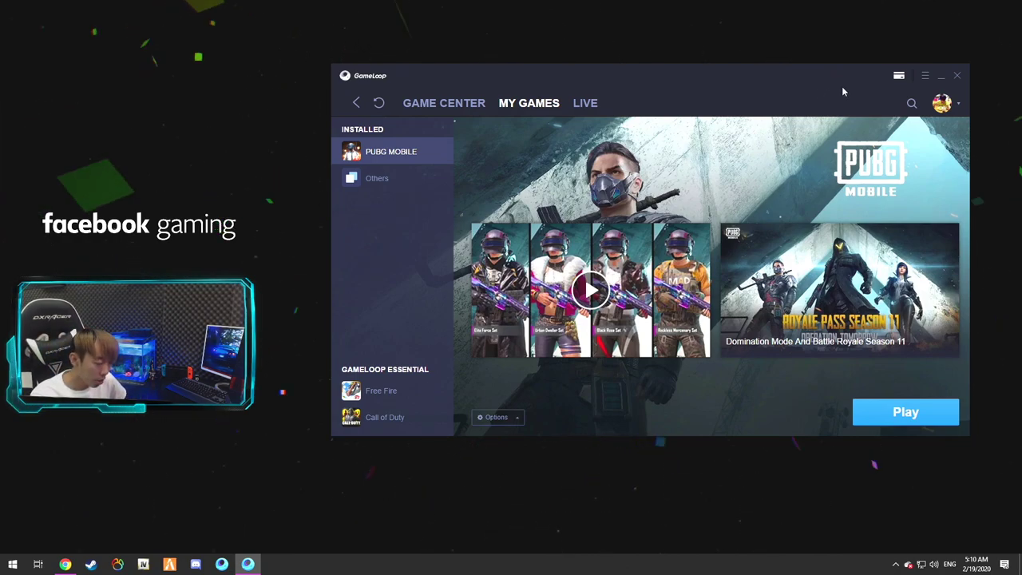
left_click_drag(842, 90, 848, 83)
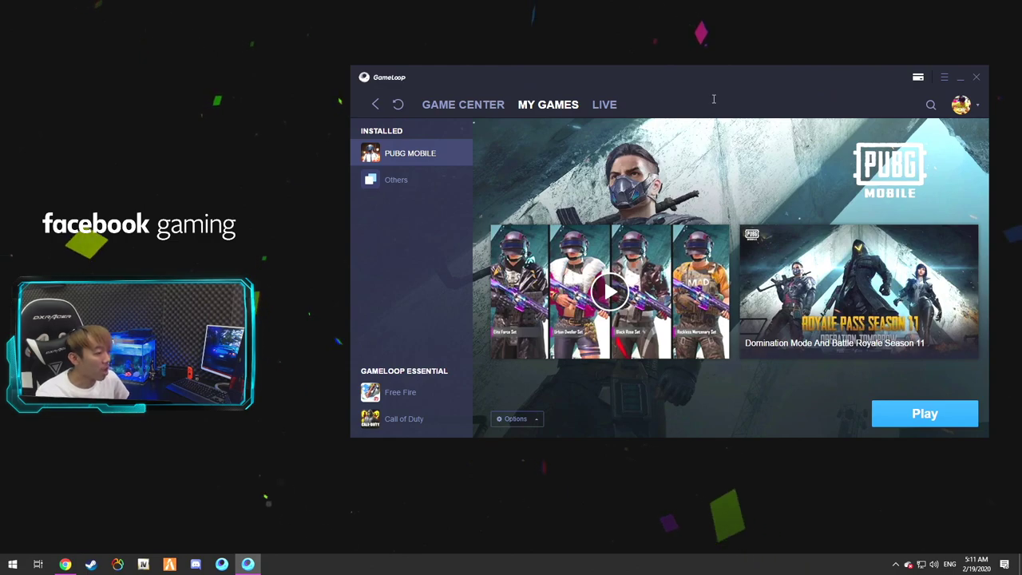
mouse_move(737, 87)
left_mouse_down()
mouse_move(707, 91)
mouse_move(729, 86)
left_mouse_up()
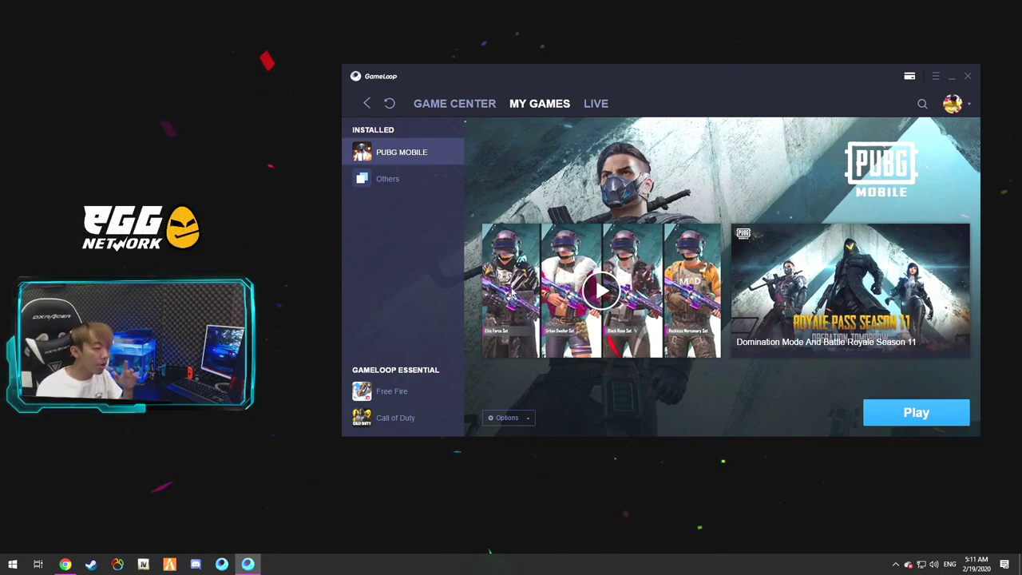
mouse_move(855, 84)
left_mouse_down()
mouse_move(732, 86)
mouse_move(853, 84)
left_mouse_up()
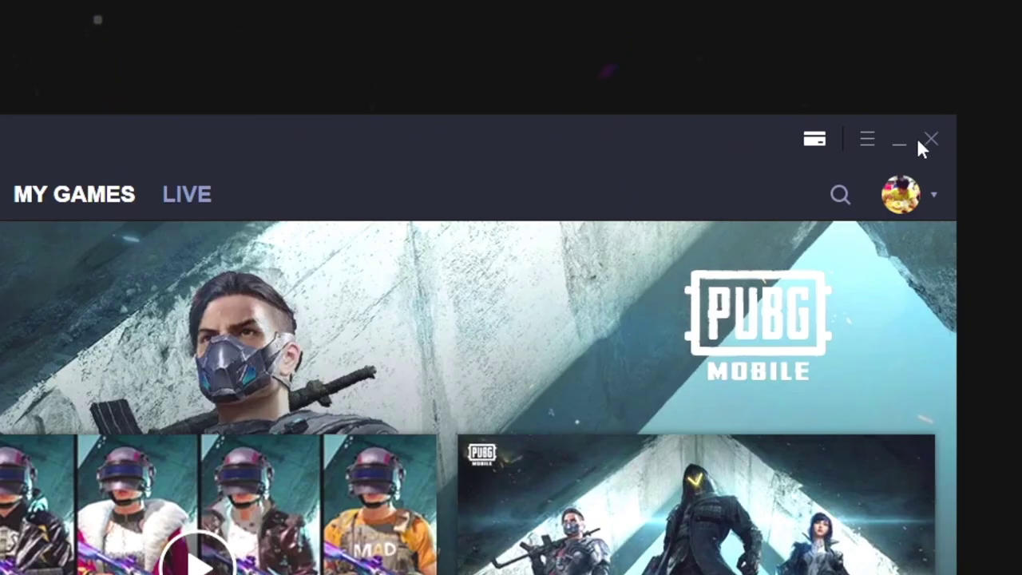
Open the engine settings in GameLoop's Setting Center, where the DirectX+ rendering mode is listed
left_click(868, 140)
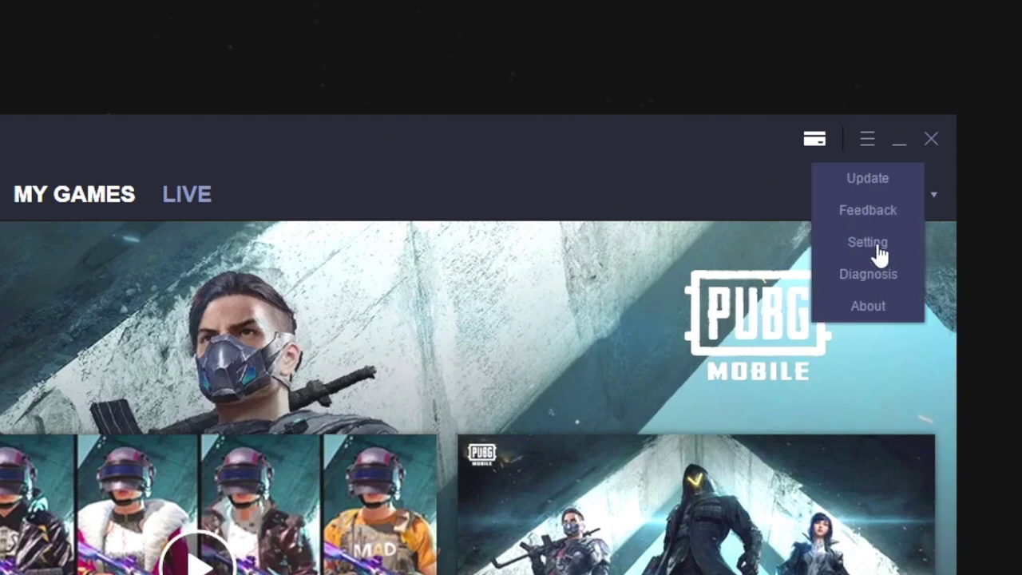
left_click(877, 244)
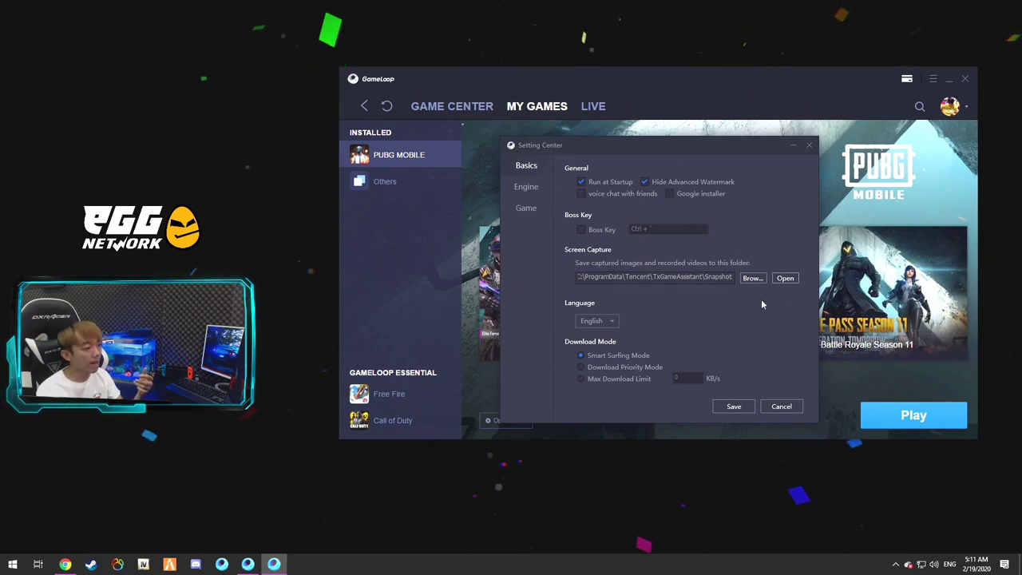
left_click(526, 187)
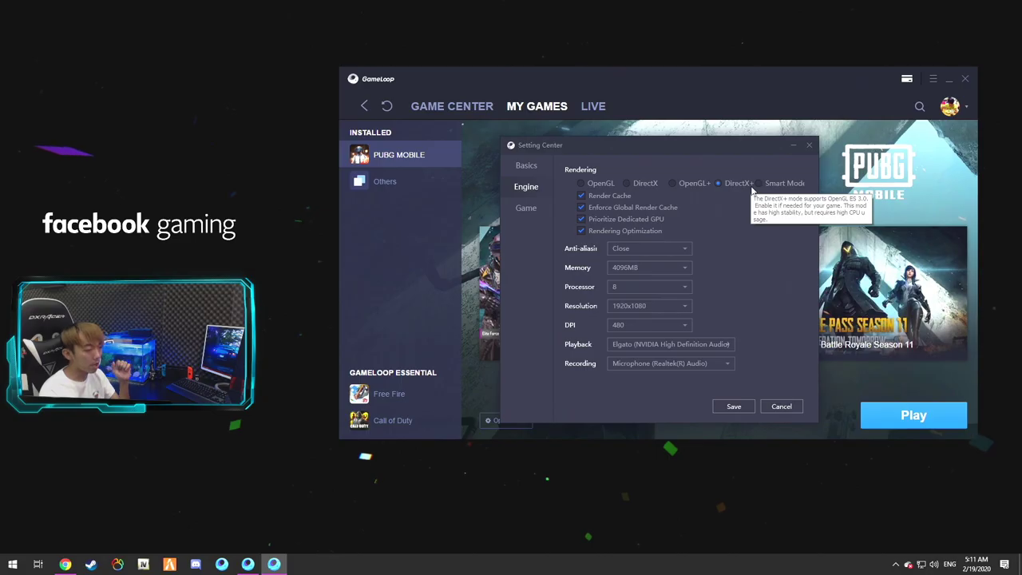
mouse_move(738, 187)
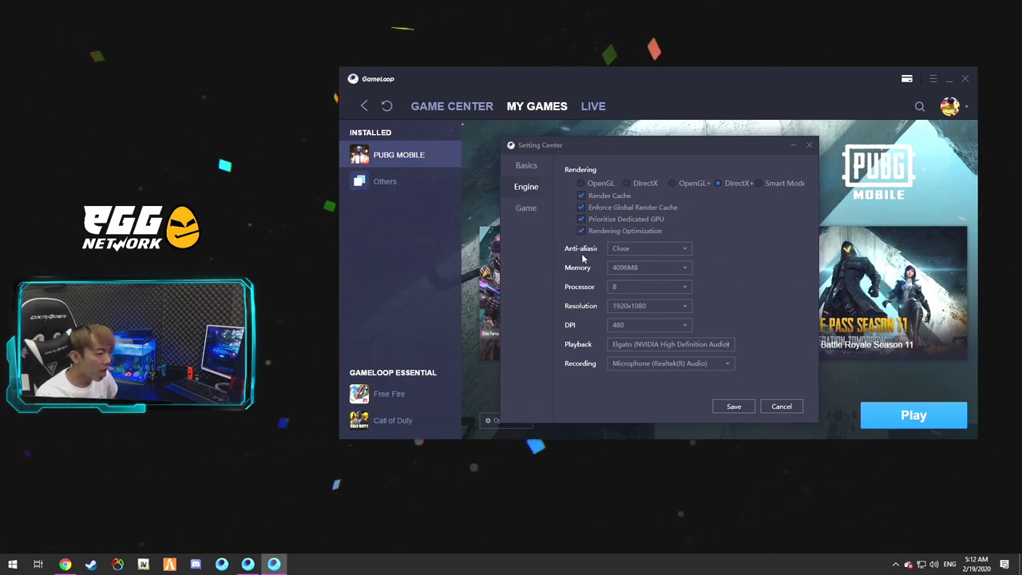
Set the engine's anti-aliasing to Close and its memory to 4096MB
left_click(645, 251)
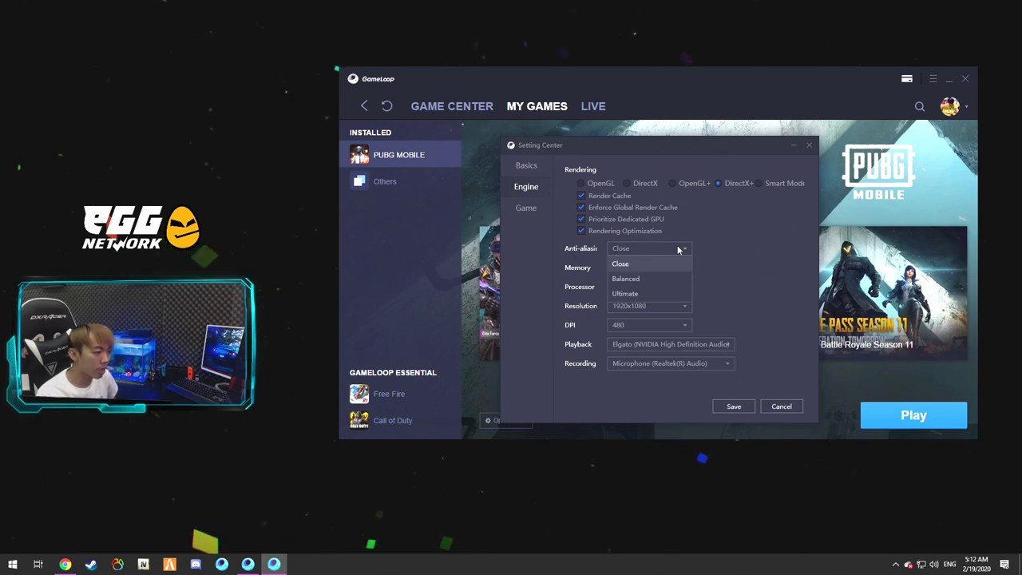
left_click(620, 264)
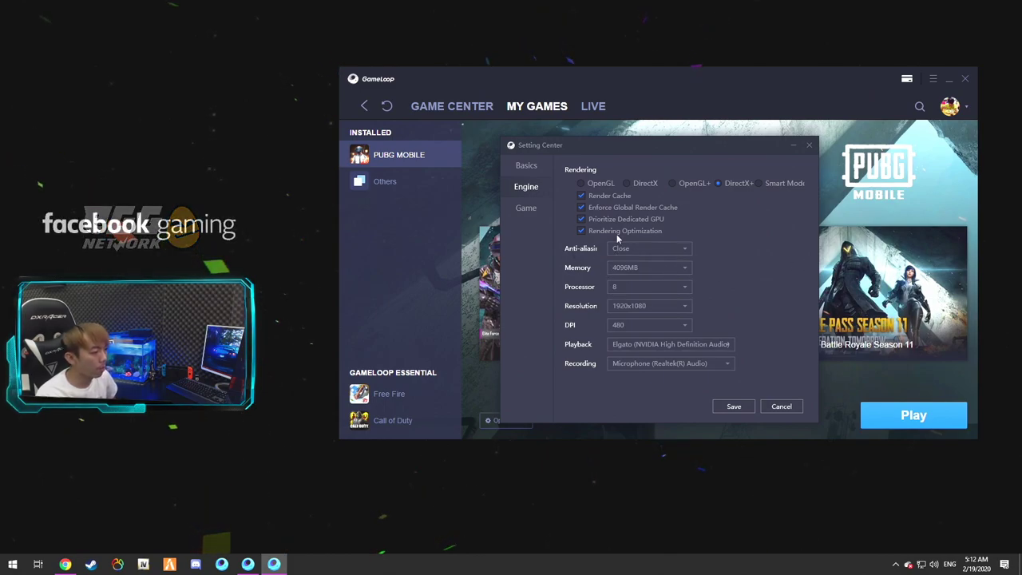
left_click(682, 269)
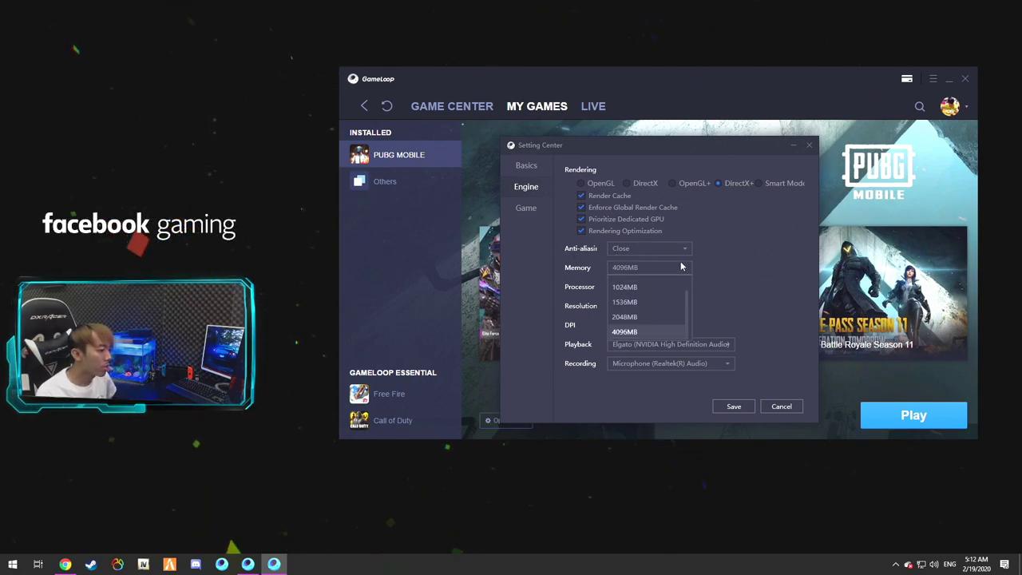
left_click(716, 262)
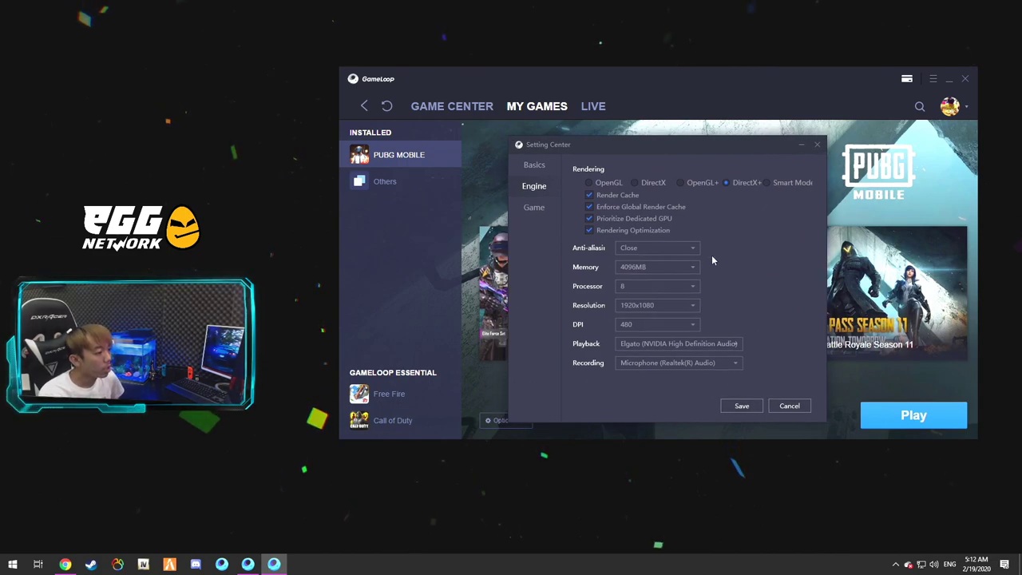
left_click(656, 266)
left_click(657, 267)
left_click(657, 267)
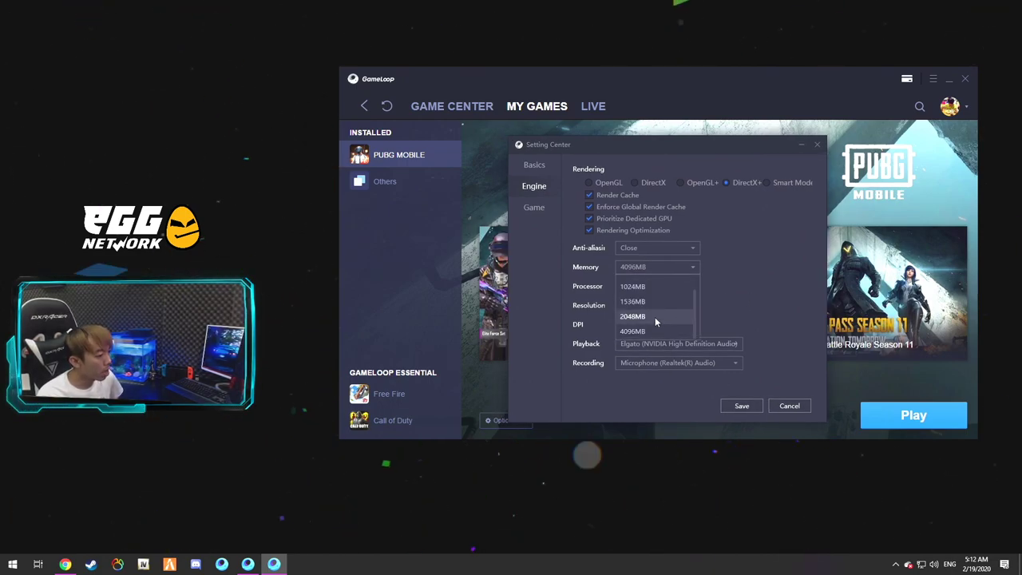
left_click(641, 331)
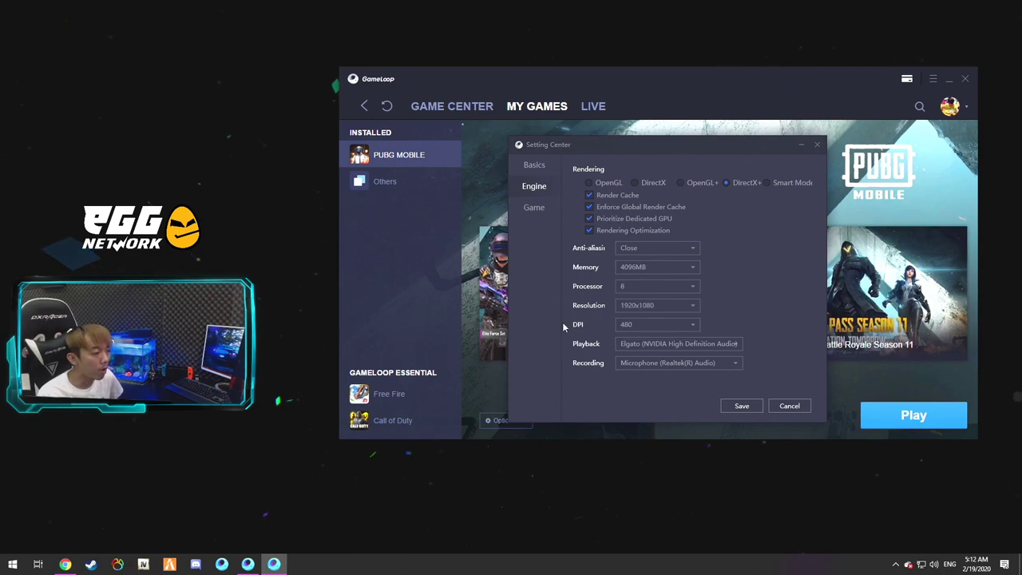
Set the number of processors assigned to the emulator engine to 8
left_click(675, 267)
left_click(676, 267)
left_click(645, 286)
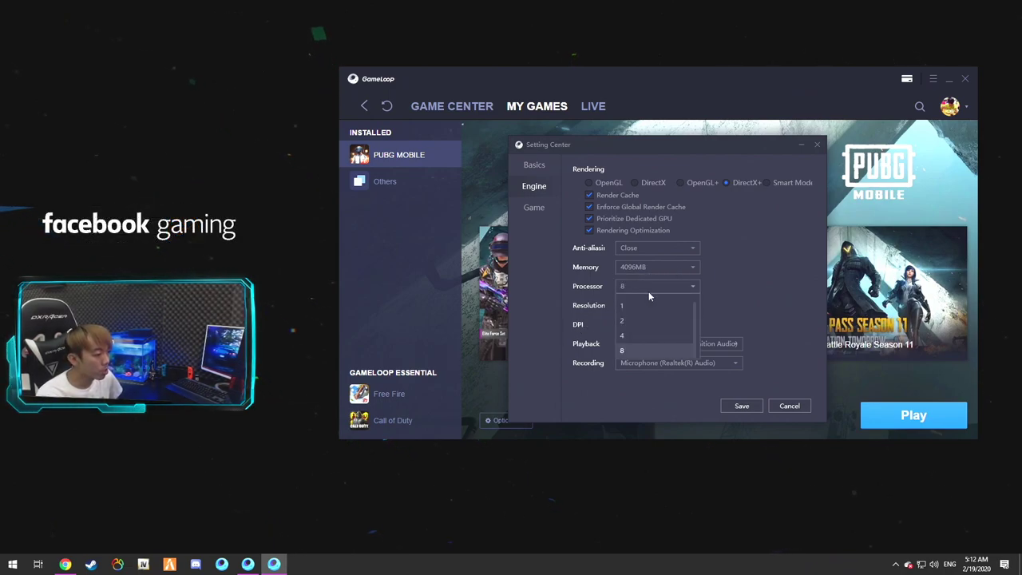
left_click(631, 350)
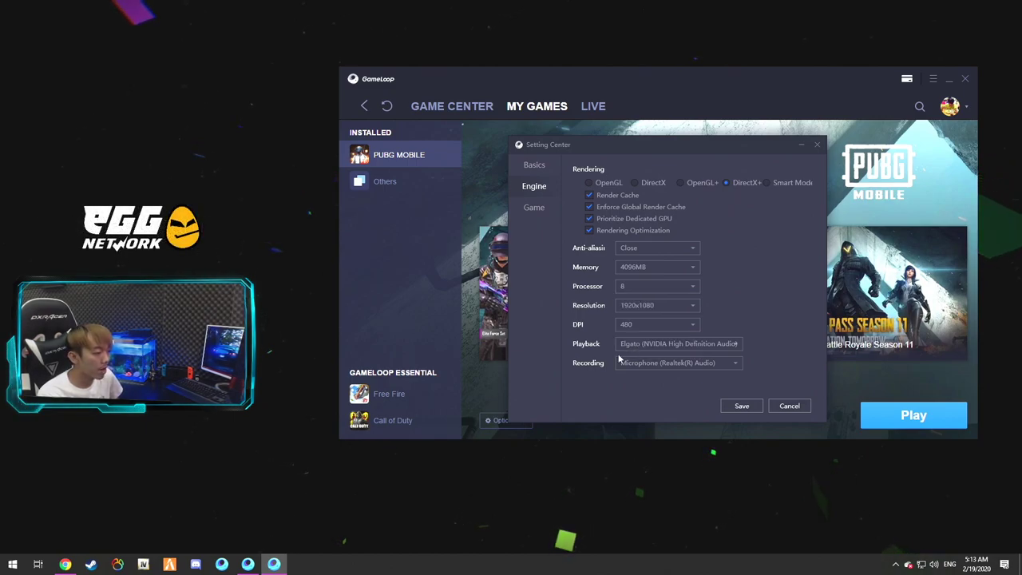
Look through the available resolutions and set the engine resolution to 1920x1080
left_click(683, 303)
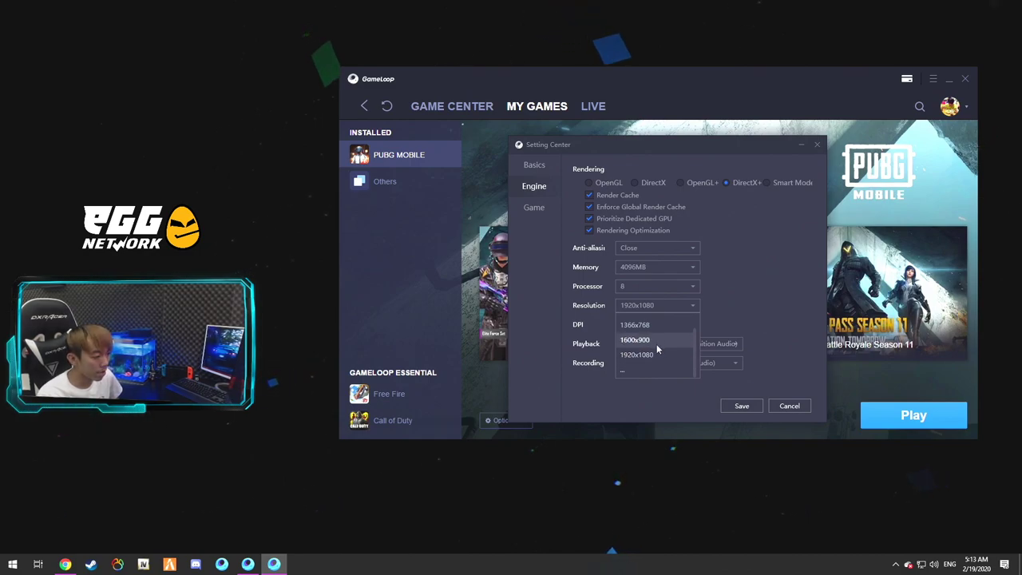
scroll(657, 344, "up", 2)
scroll(653, 331, "down", 2)
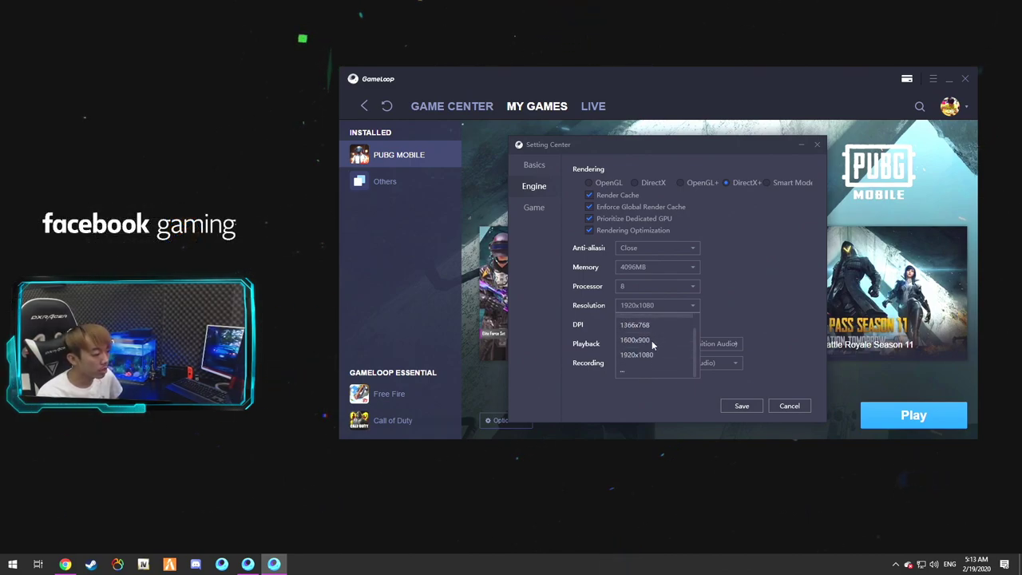
left_click(650, 353)
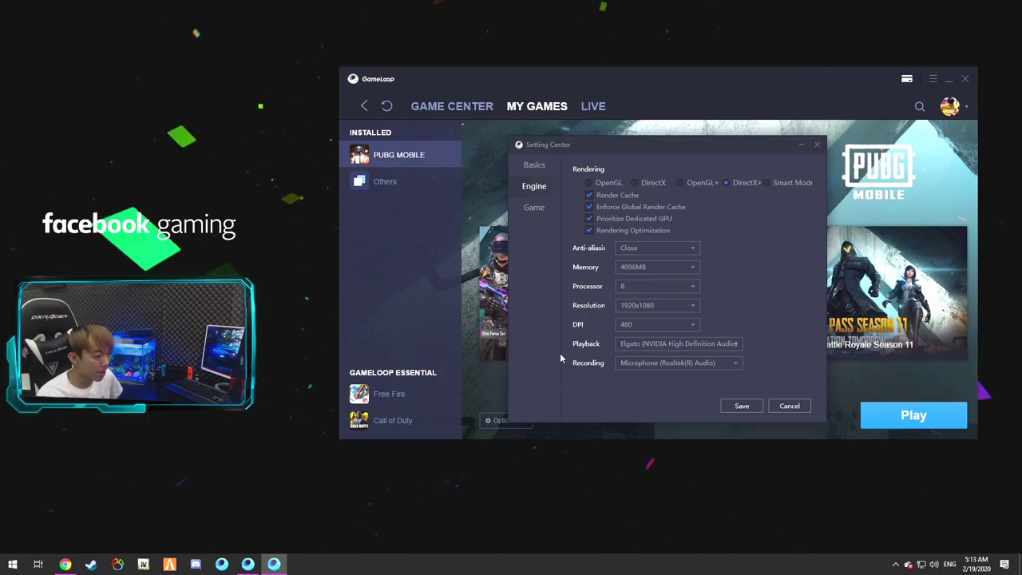
left_click(669, 311)
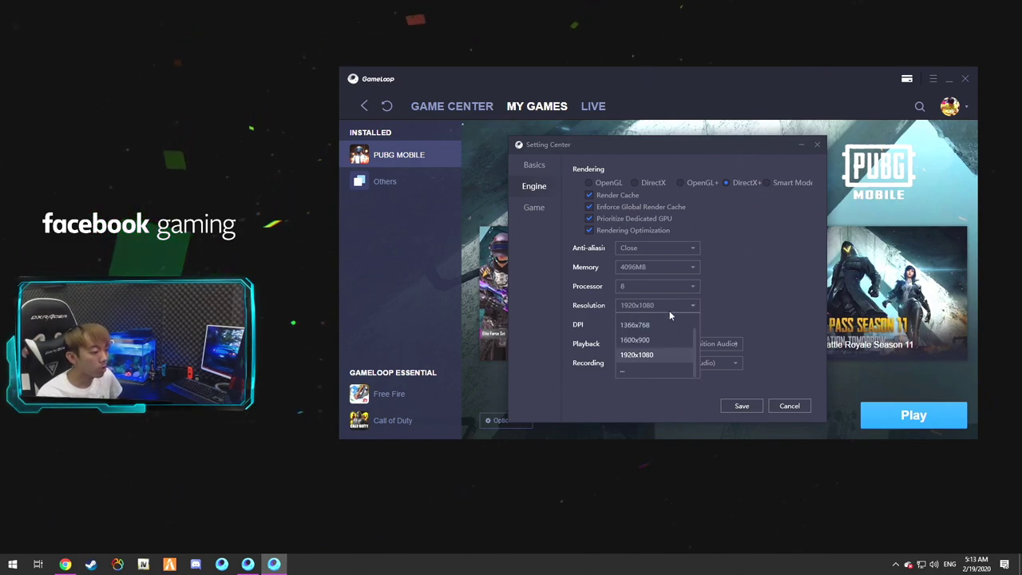
left_click(644, 357)
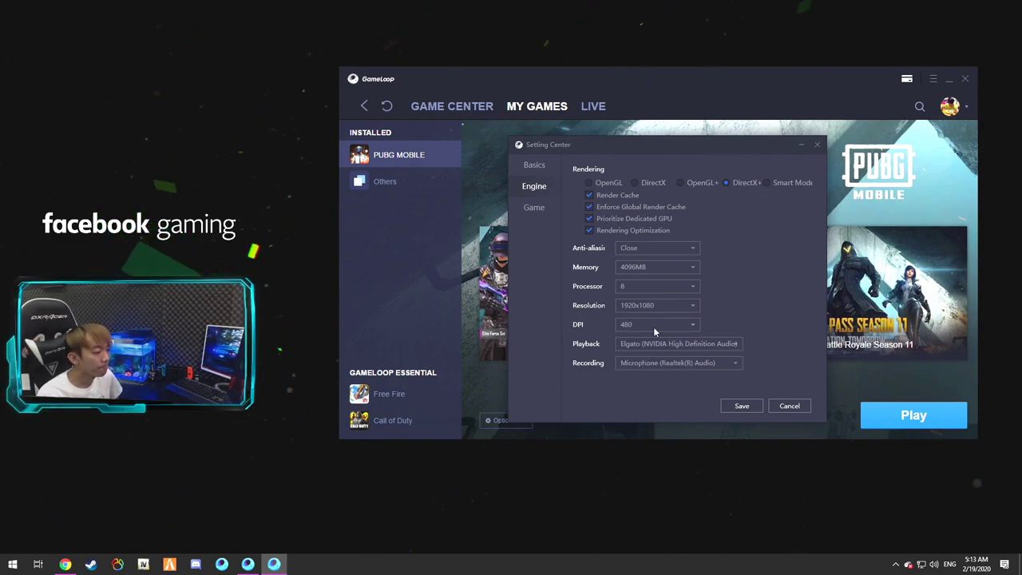
Set the engine's DPI to 480 and save the engine settings
left_click(691, 323)
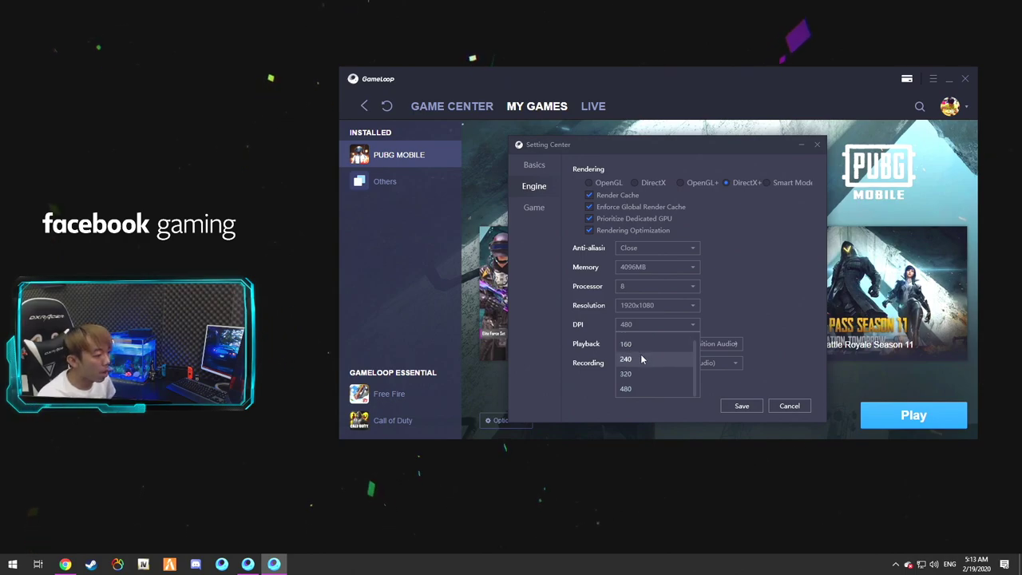
left_click(687, 326)
left_click(687, 326)
left_click(688, 326)
left_click(688, 326)
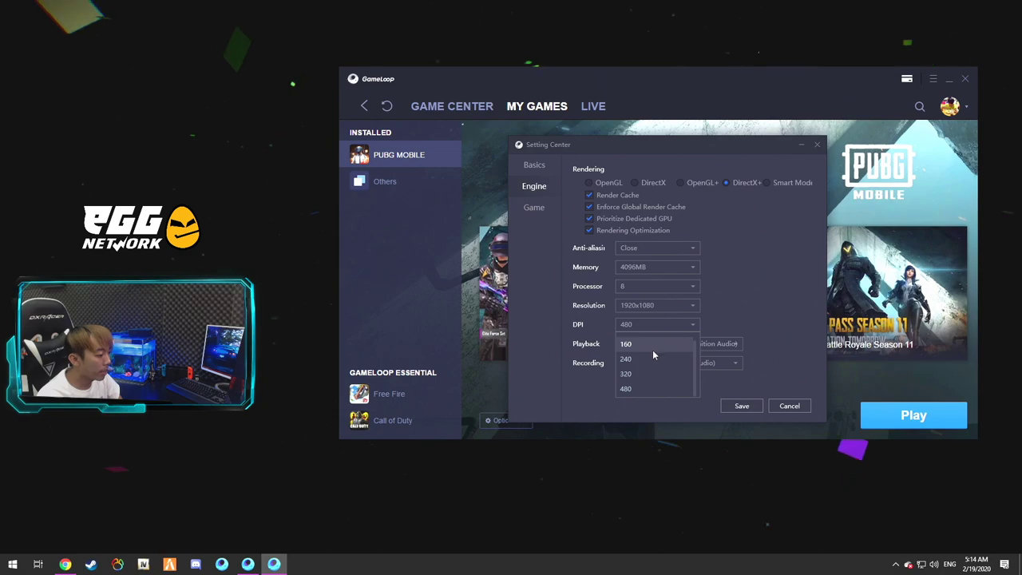
left_click(644, 389)
left_click(692, 323)
left_click(692, 324)
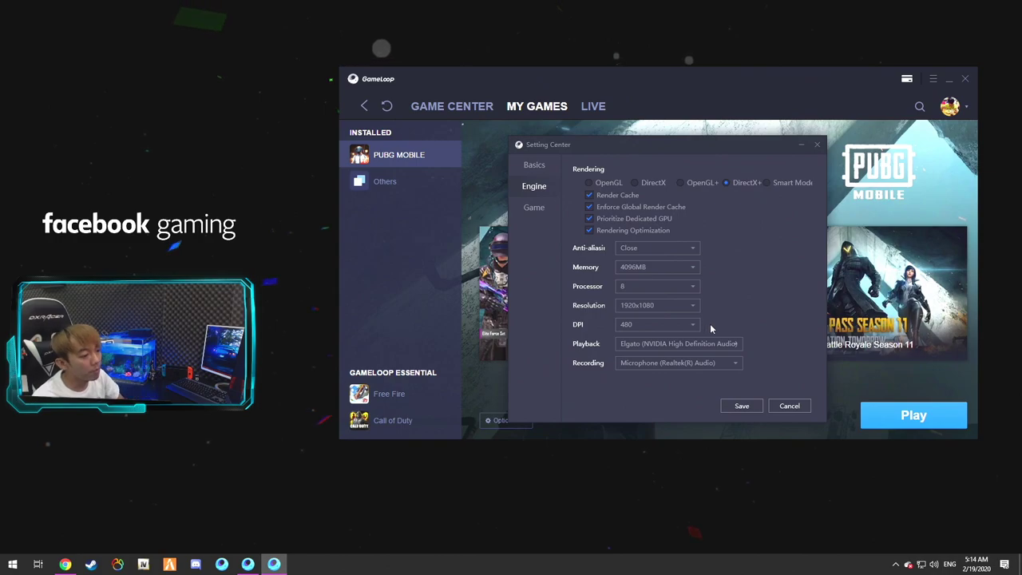
left_click(698, 324)
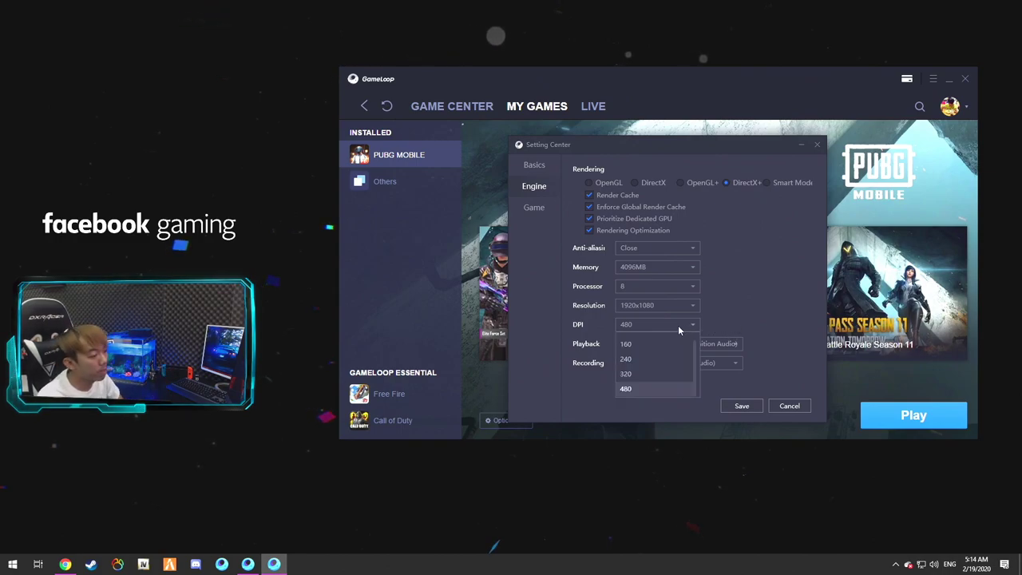
left_click(642, 389)
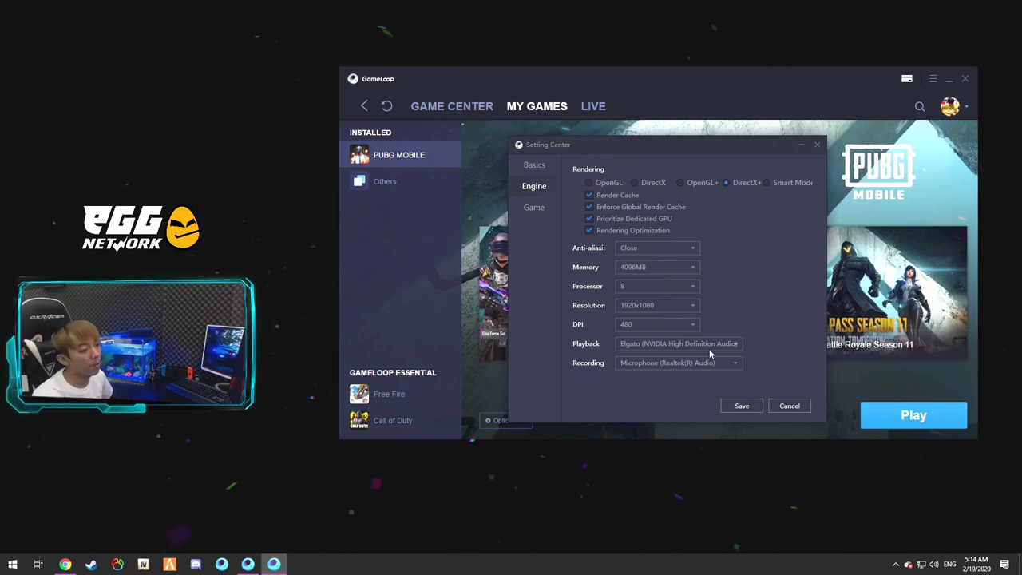
left_click(740, 406)
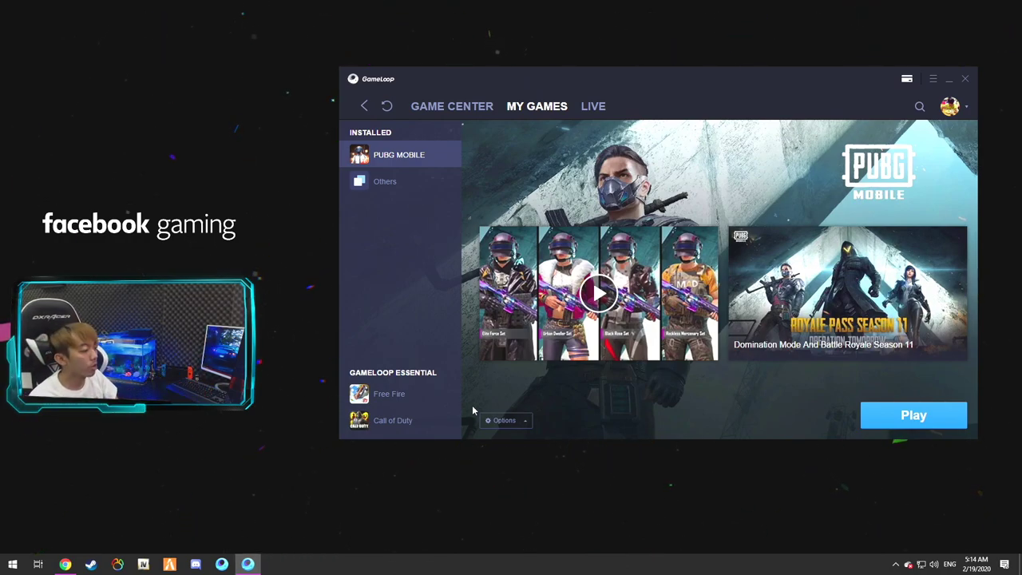
Reopen the Setting Center at PUBG MOBILE's game settings, try the lower display qualities, and set the display quality to HD
left_click(932, 82)
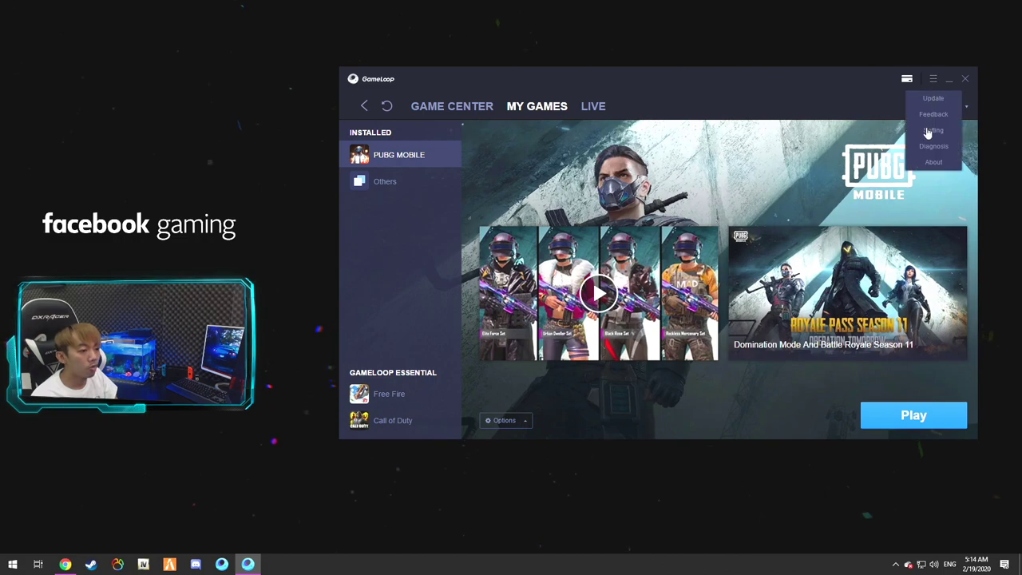
left_click(929, 130)
left_click(375, 209)
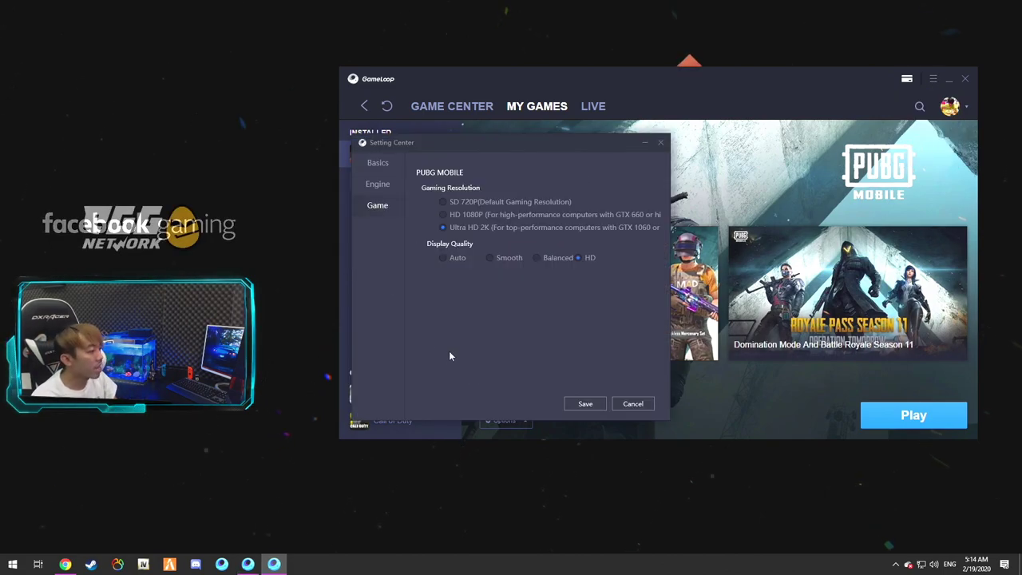
left_click_drag(568, 144, 678, 153)
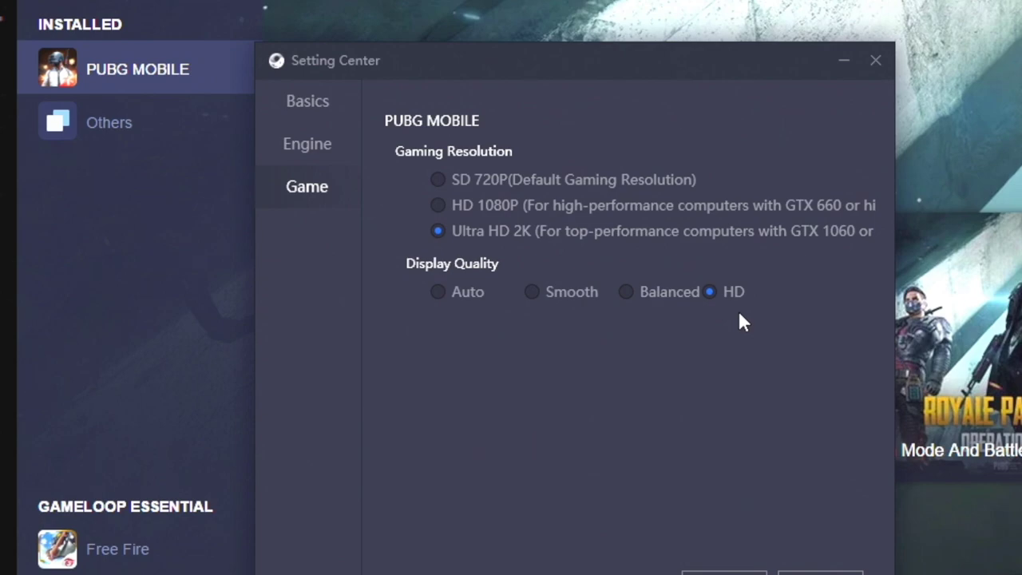
left_click(559, 293)
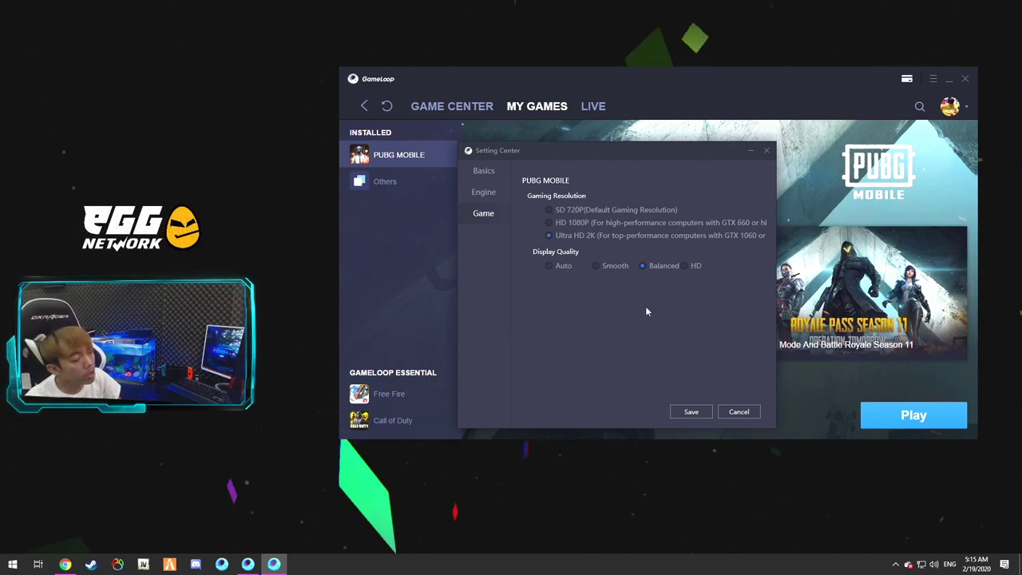
left_click(606, 265)
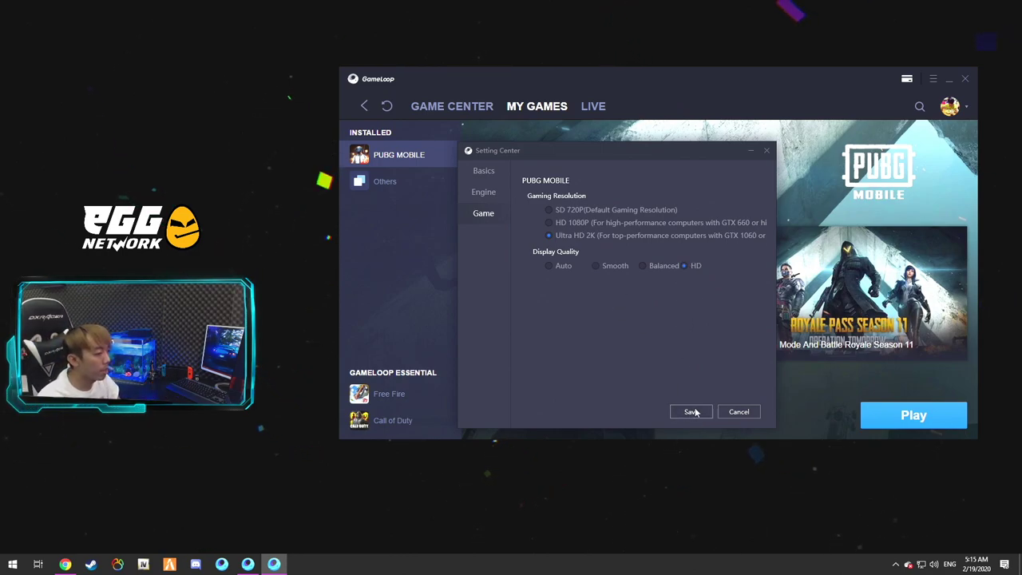
Save the PUBG MOBILE game settings and launch the game
left_click(691, 409)
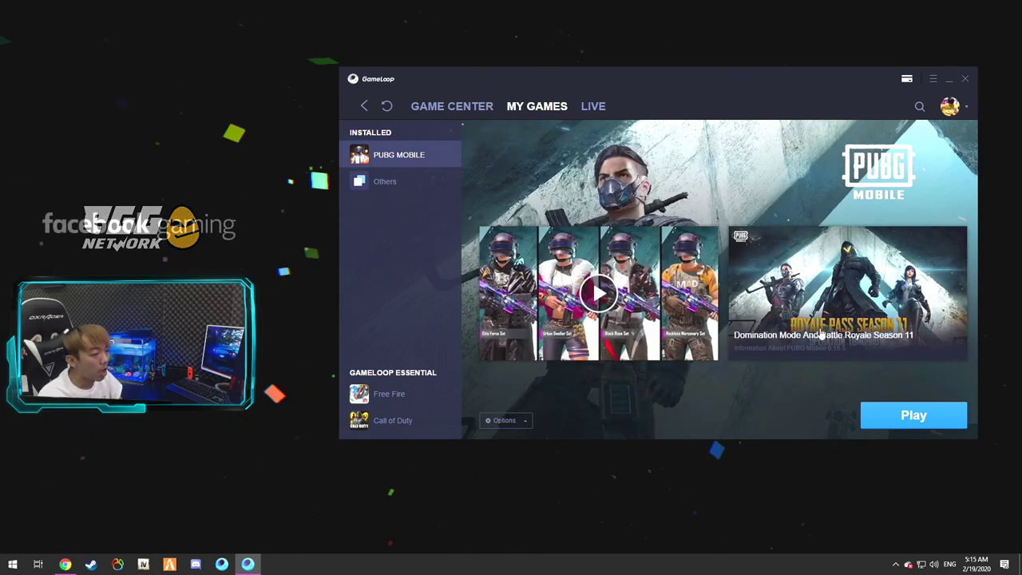
left_click(918, 414)
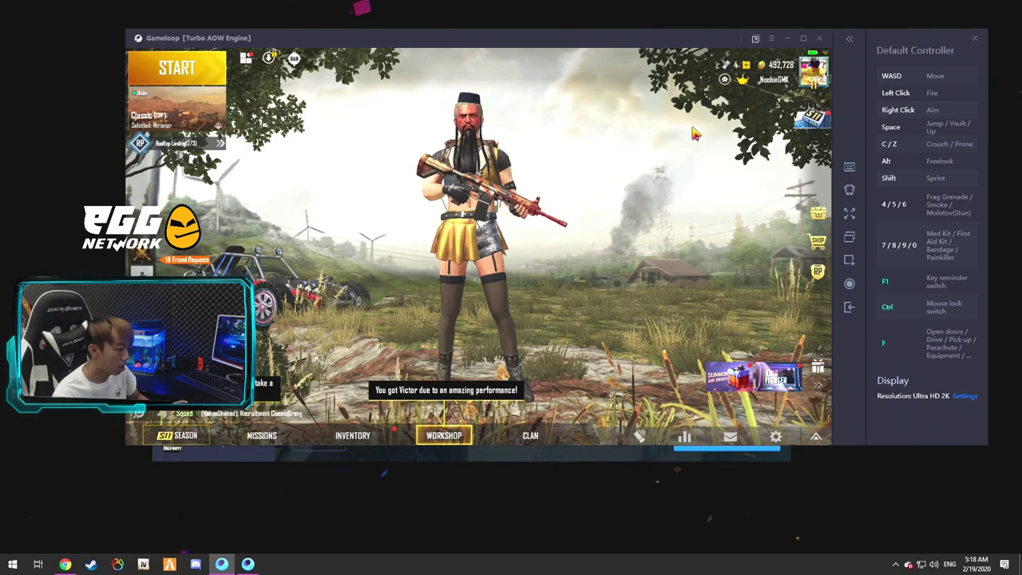
Open the in-game settings, and reposition the emulator window with its Default Controller panel closed
left_click(775, 436)
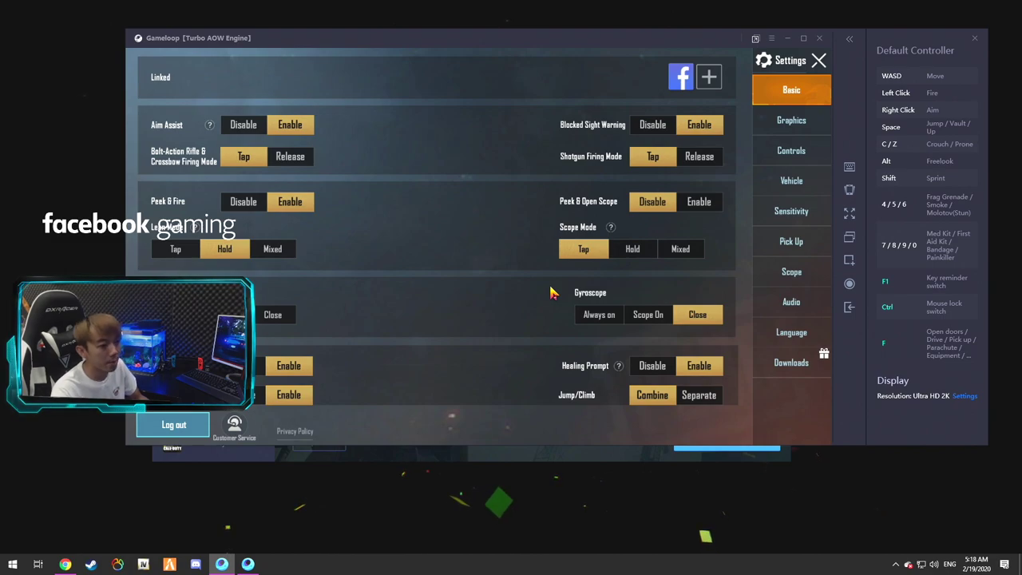
left_click_drag(504, 35, 729, 46)
left_click(929, 49)
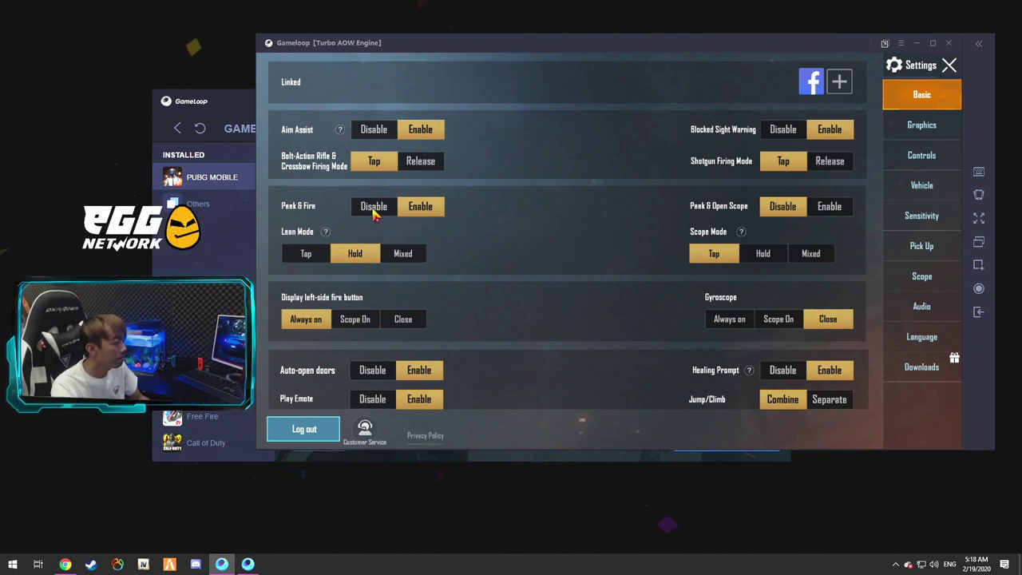
Try Peek & Fire disabled and Scope Mode on Hold, returning them to Enable and Tap
left_click(436, 216)
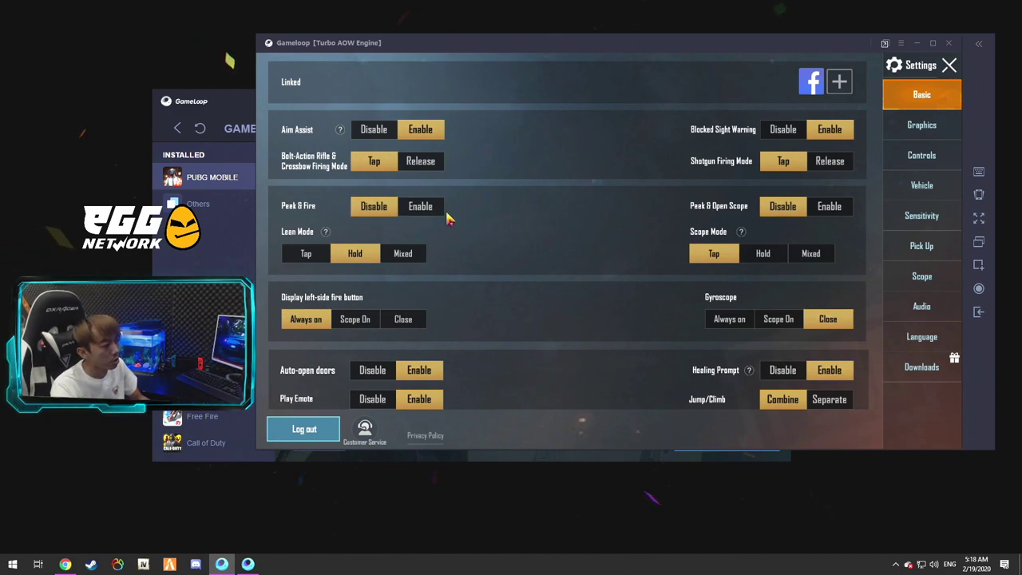
left_click(443, 214)
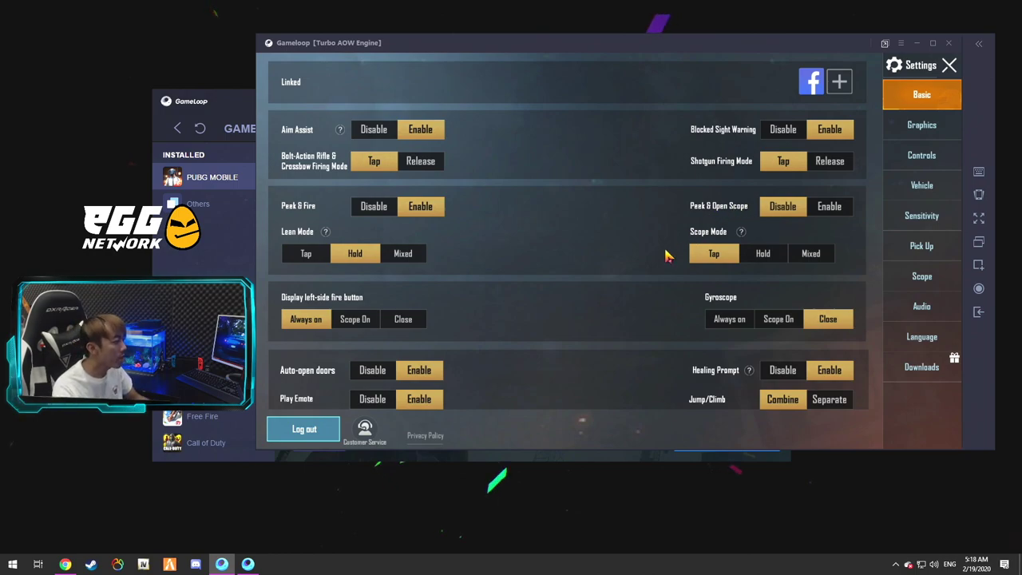
scroll(670, 254, "down", 1)
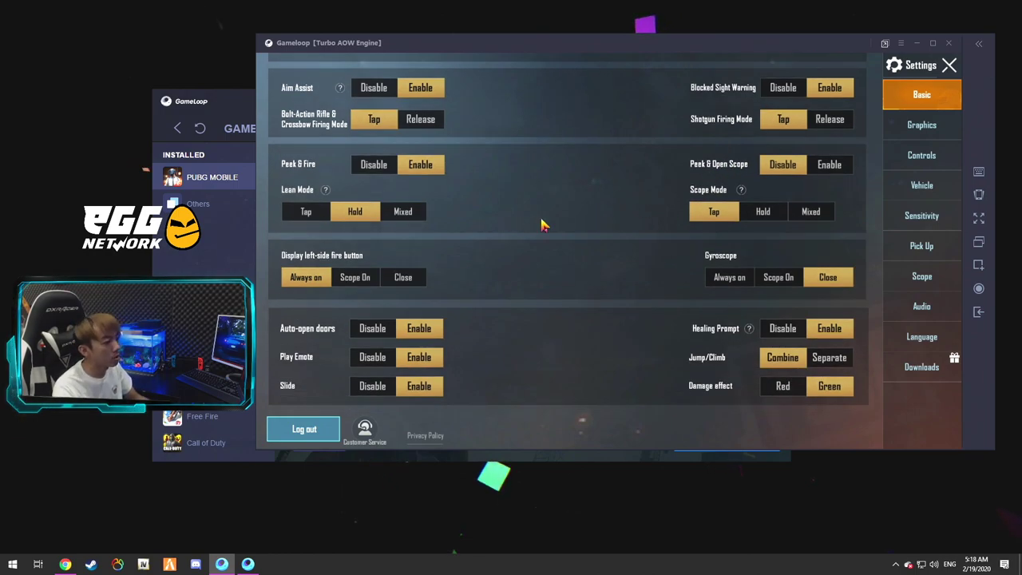
scroll(575, 223, "up", 1)
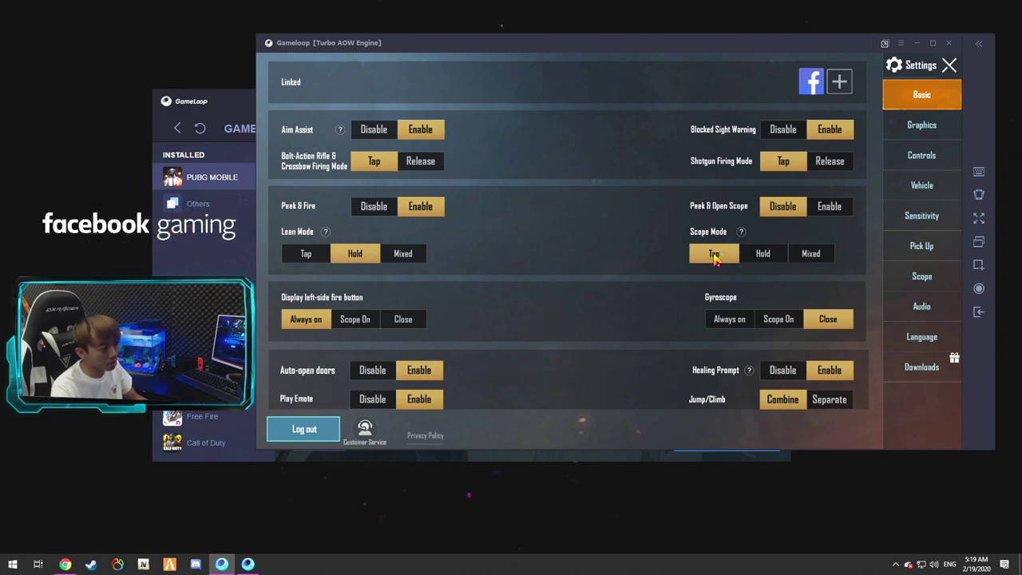
left_click(769, 255)
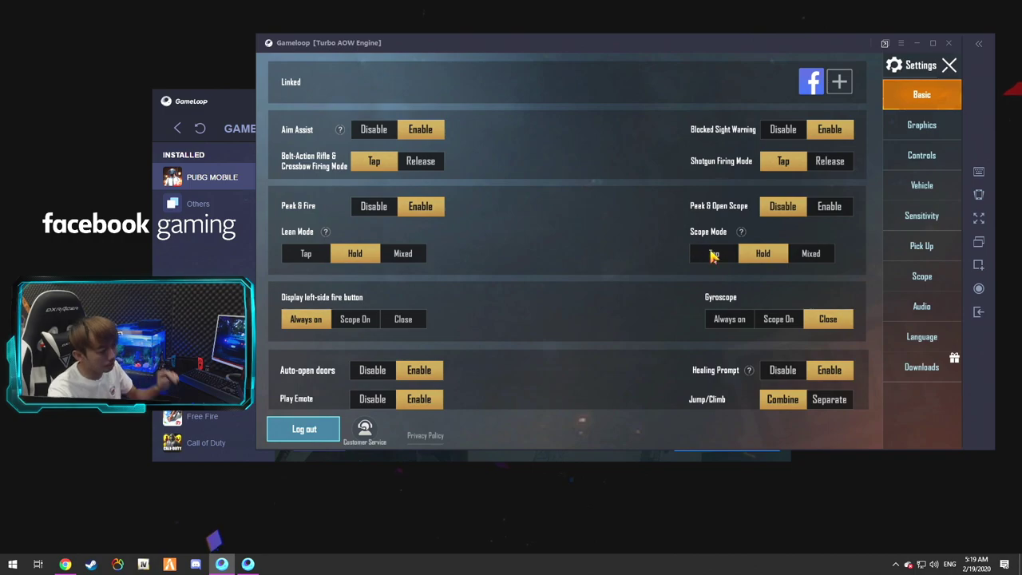
left_click(713, 255)
Examine the Basic settings from aim assist and scope options to the companion and country settings, including Jump/Climb and Damage effect
scroll(632, 232, "down", 3)
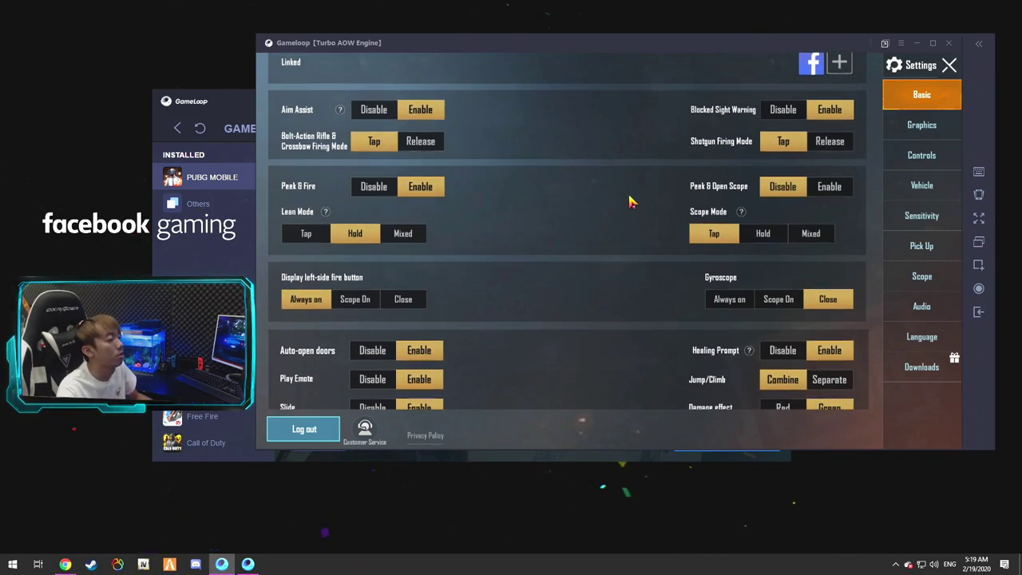
scroll(663, 192, "down", 5)
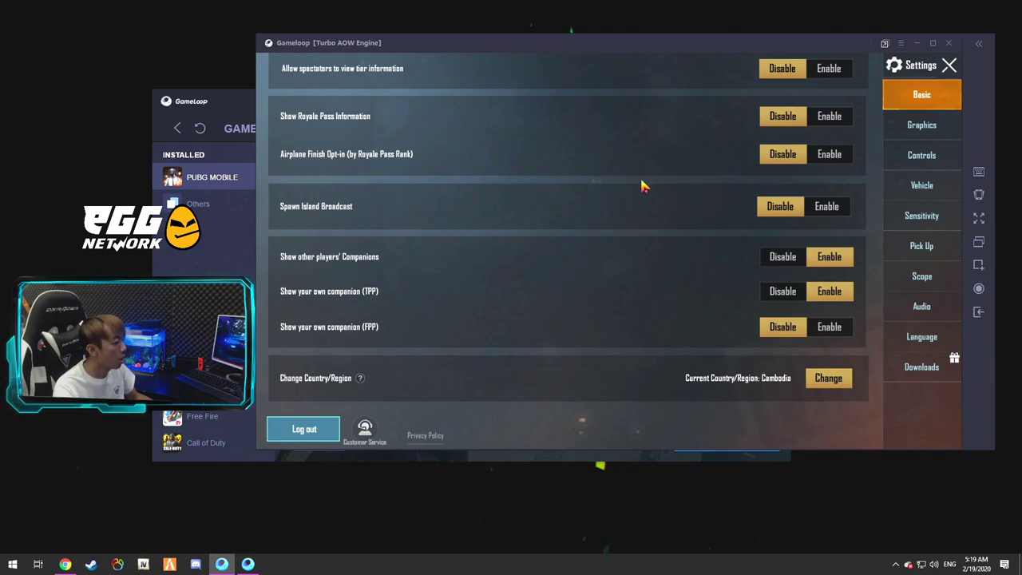
scroll(641, 192, "up", 4)
scroll(701, 274, "up", 5)
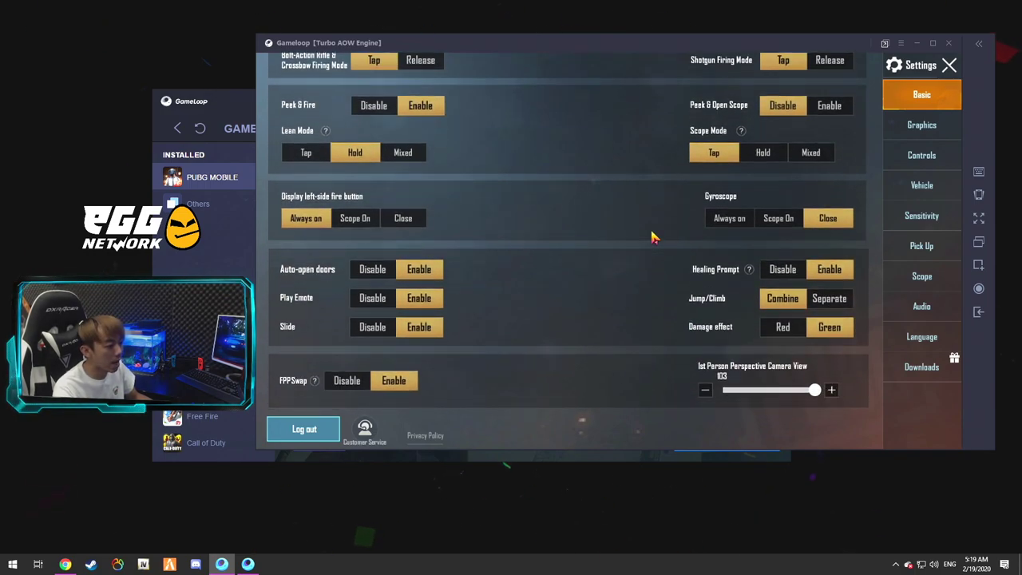
scroll(652, 237, "up", 4)
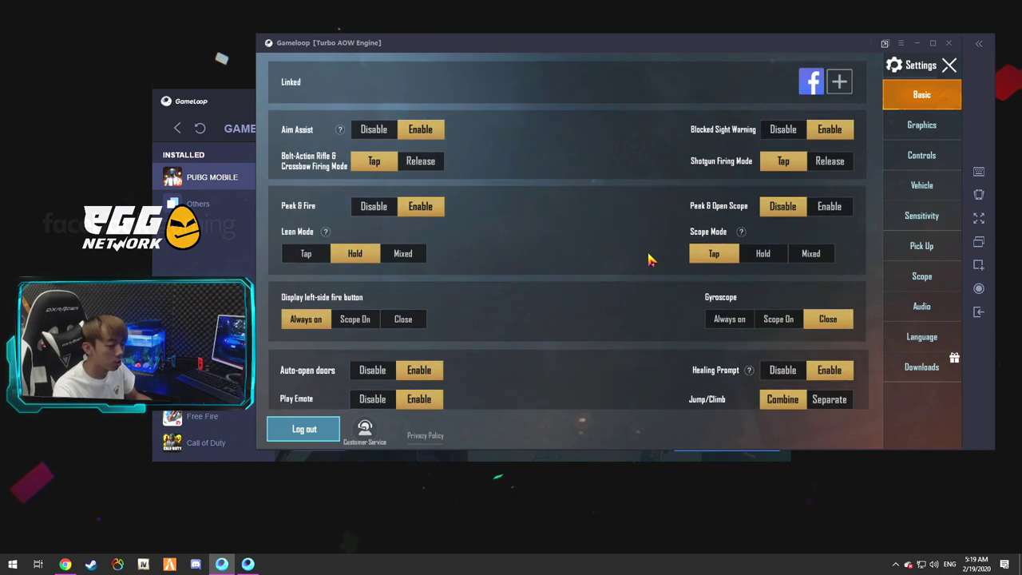
scroll(647, 252, "down", 5)
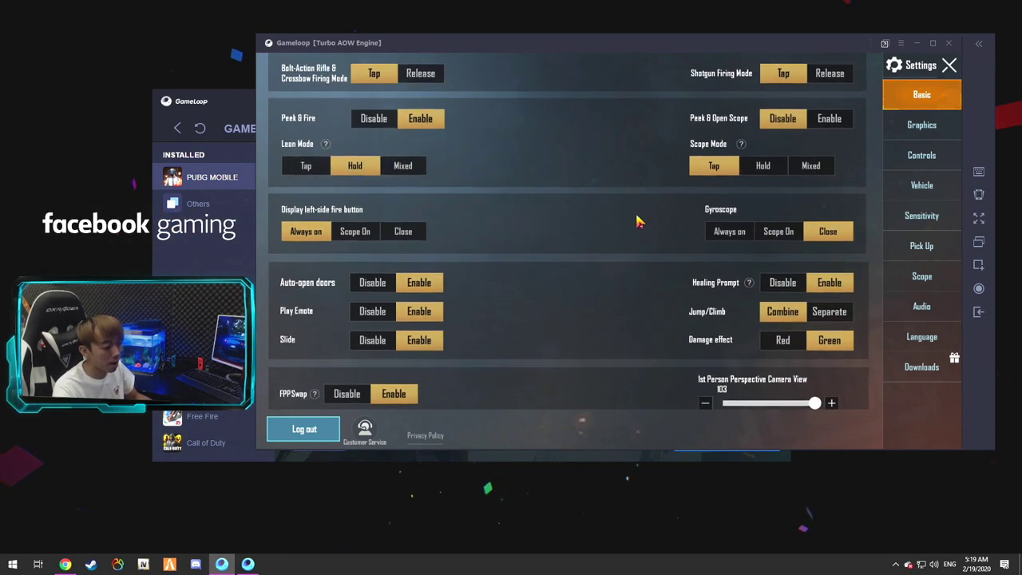
left_click_drag(637, 225, 635, 245)
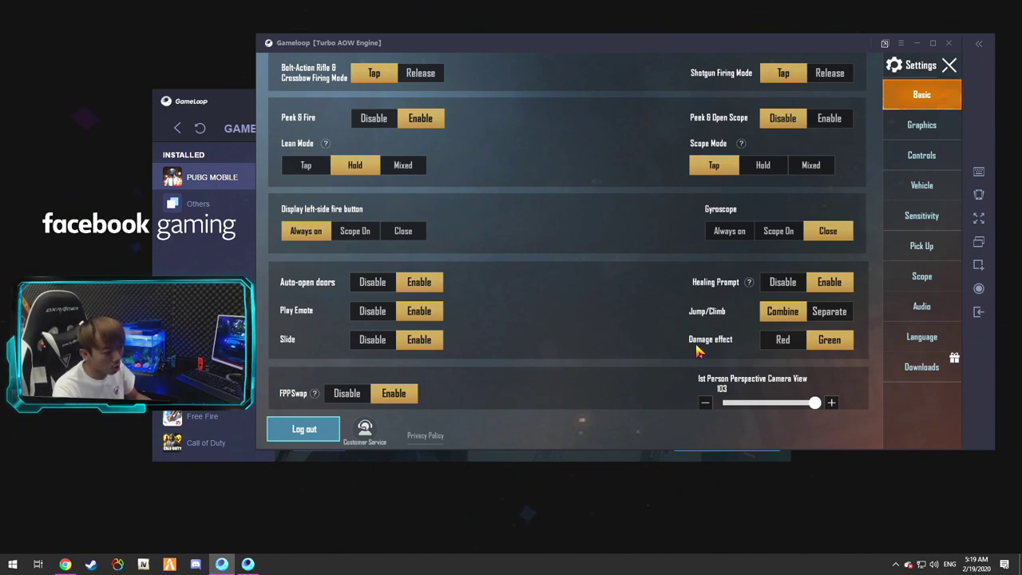
scroll(697, 349, "up", 3)
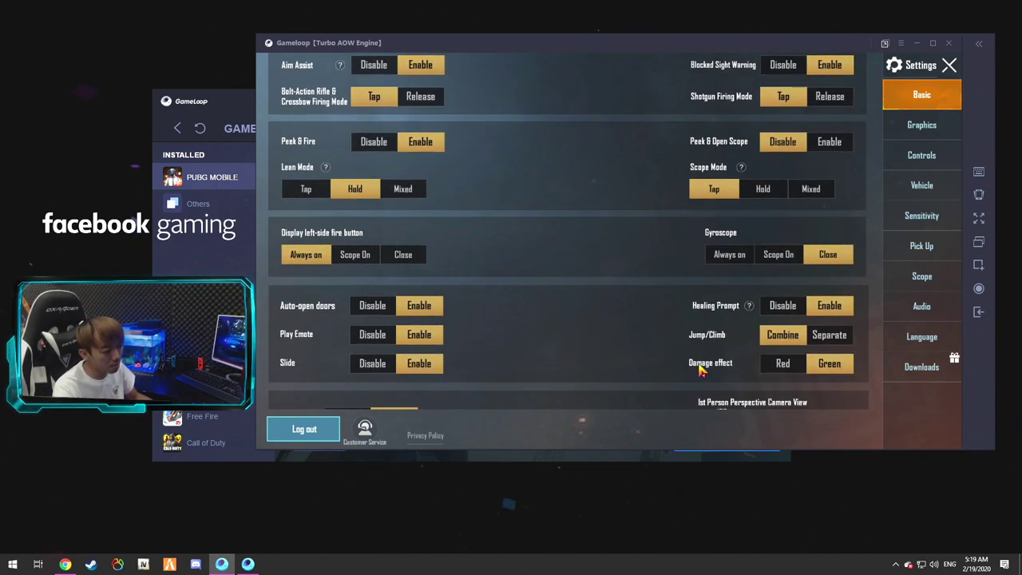